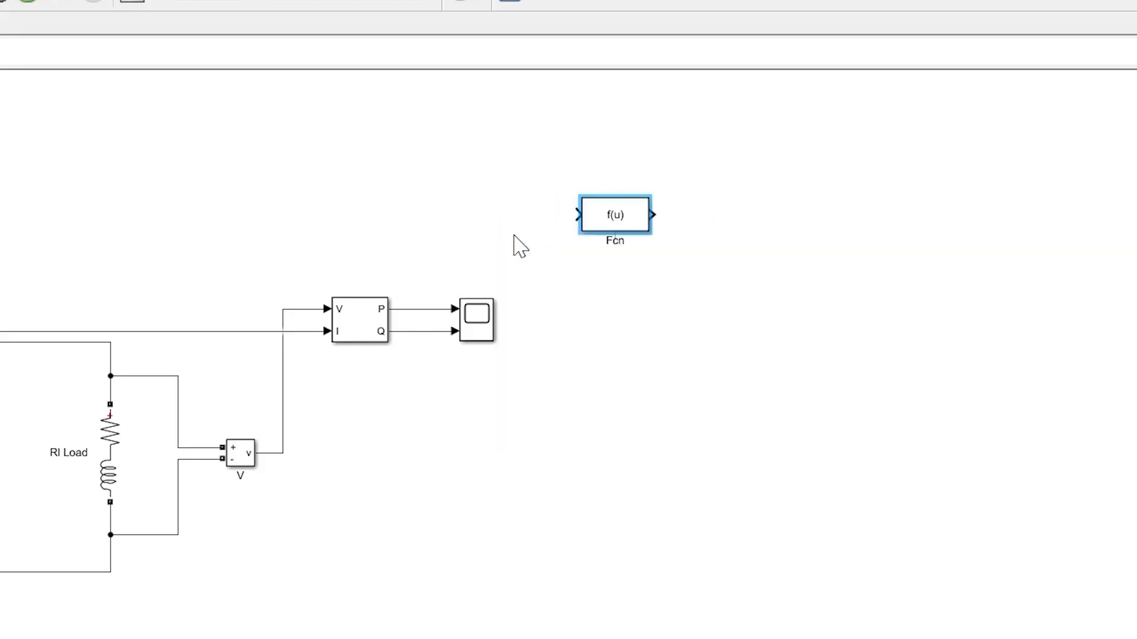
Step: Place the Fcn block above the scope and add a Mux that combines the P and Q signals into its input
left_click_drag(616, 223, 468, 221)
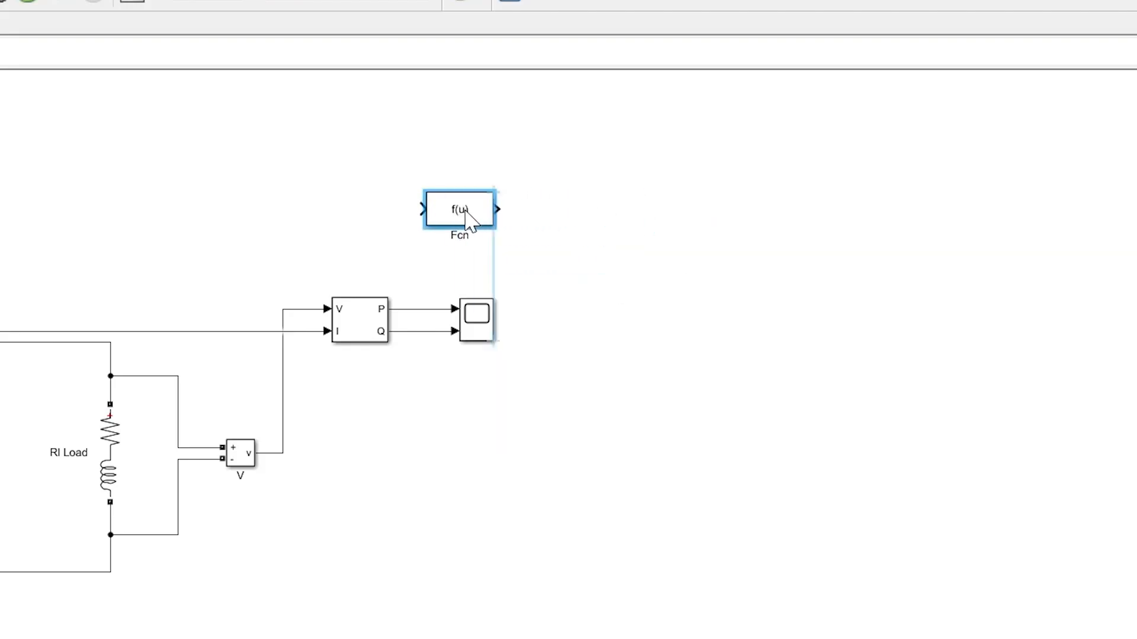
double_click(393, 206)
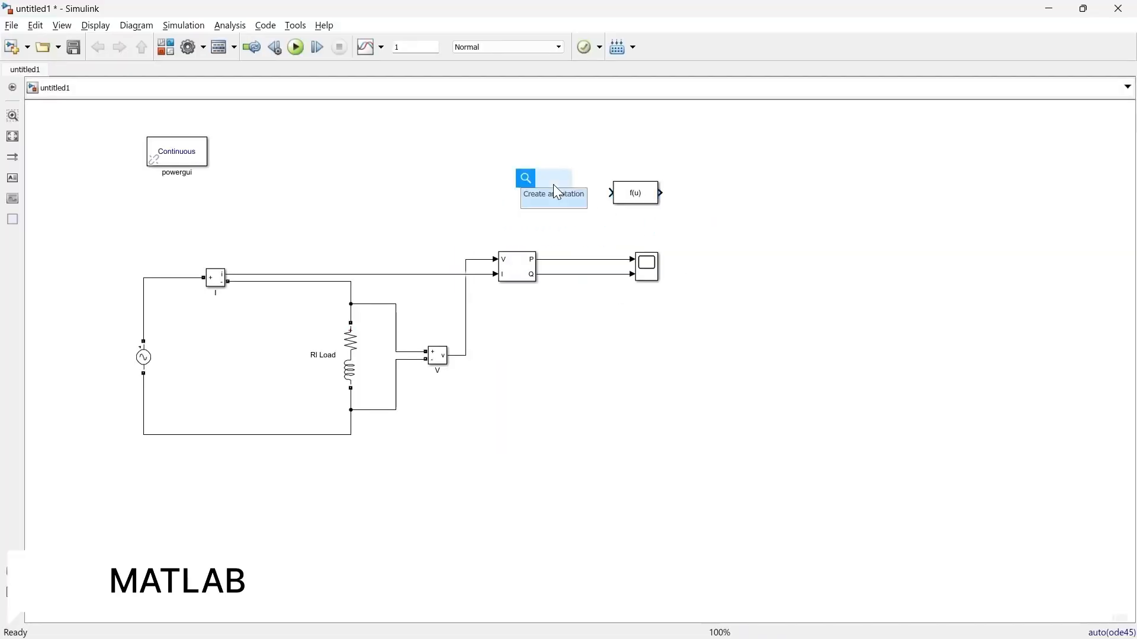
type("mux")
key("Return")
left_click_drag(554, 185, 534, 229)
left_click(576, 190)
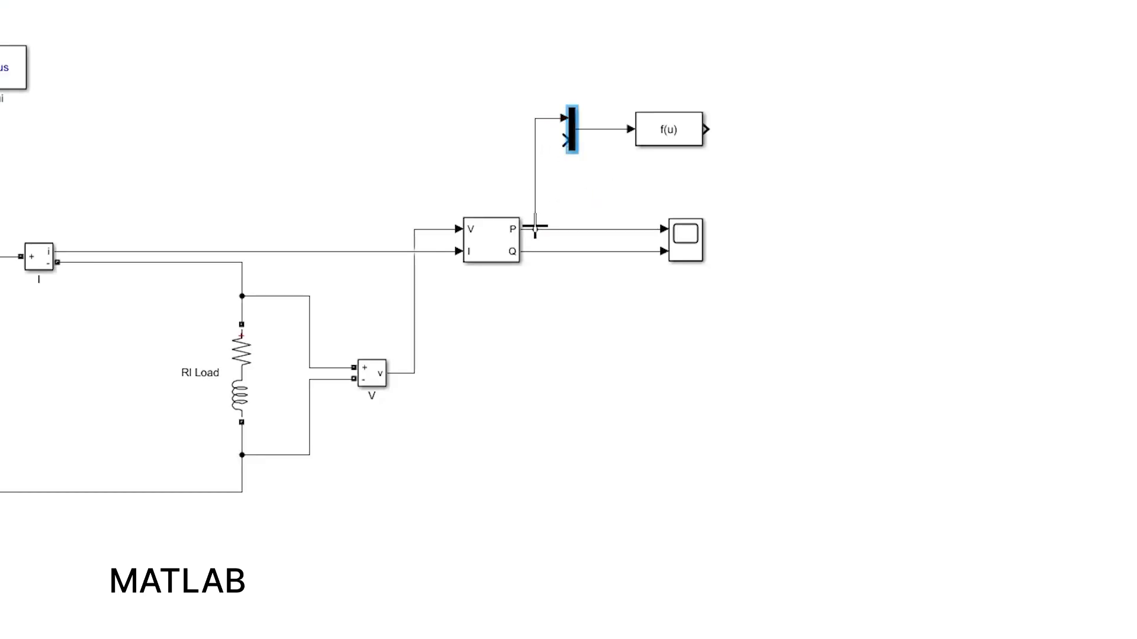
left_click_drag(563, 141, 551, 253)
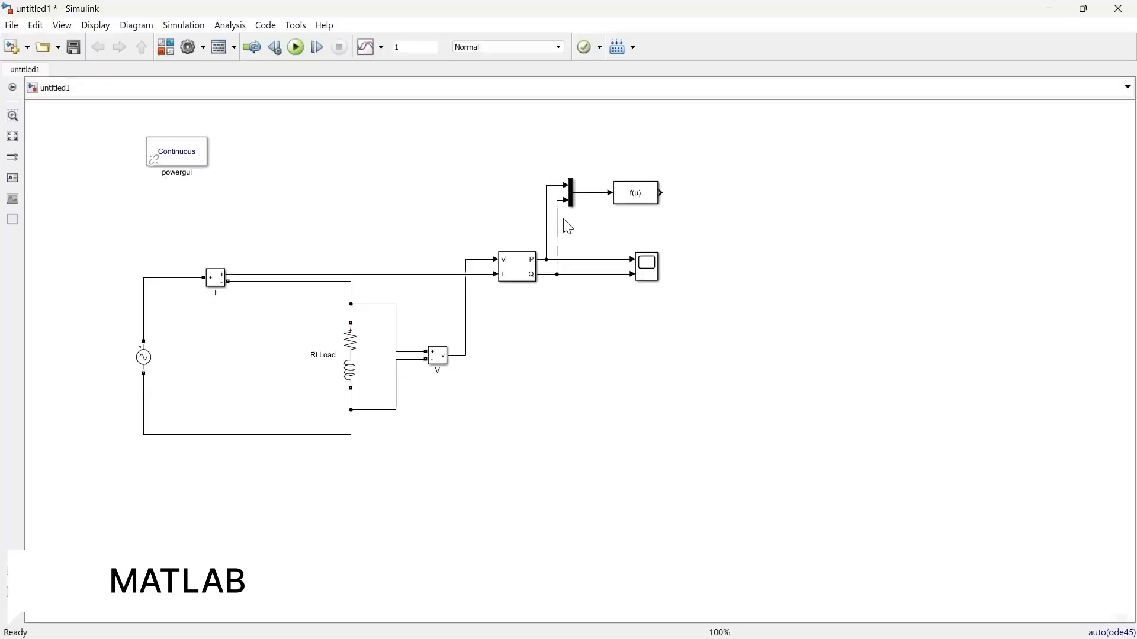
Step: Set the Fcn block's expression to u(1)/sqrt(u(1)^2+u(2)^2) to compute the power factor from P and Q
left_click(635, 202)
double_click(635, 203)
key("BackSpace")
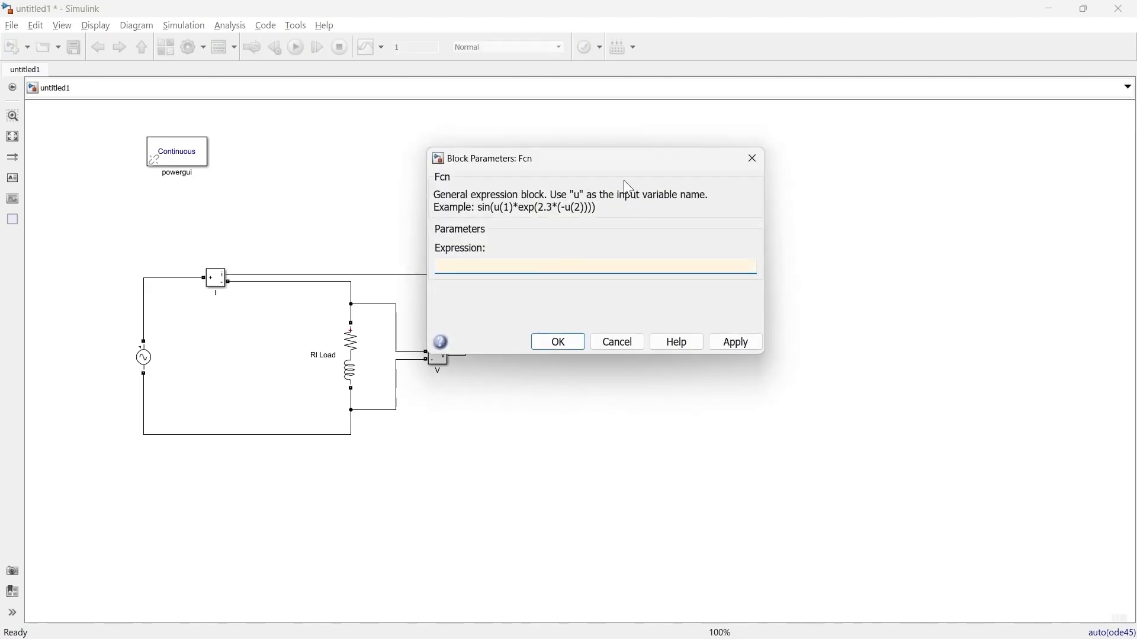
left_click_drag(579, 159, 856, 160)
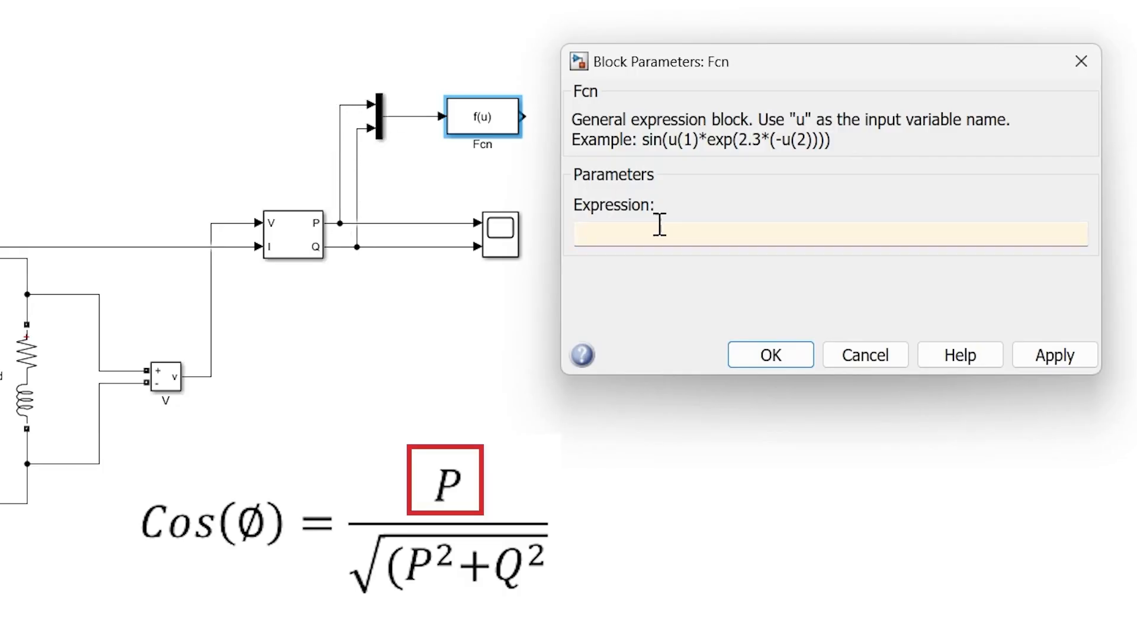
type("u(")
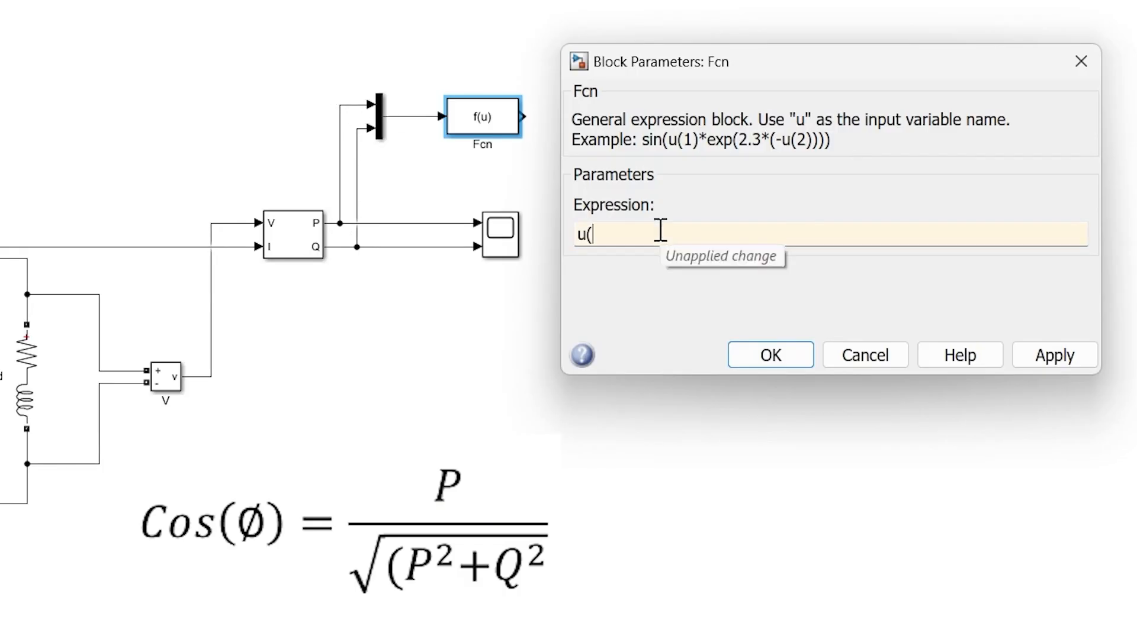
type("1)/")
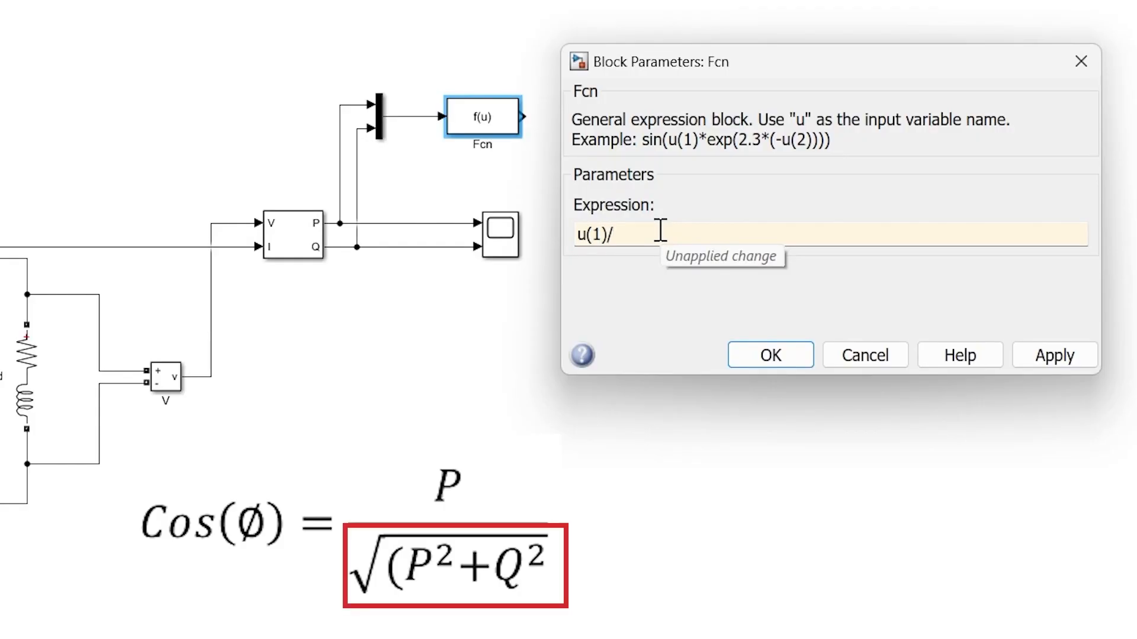
type("sqrt(")
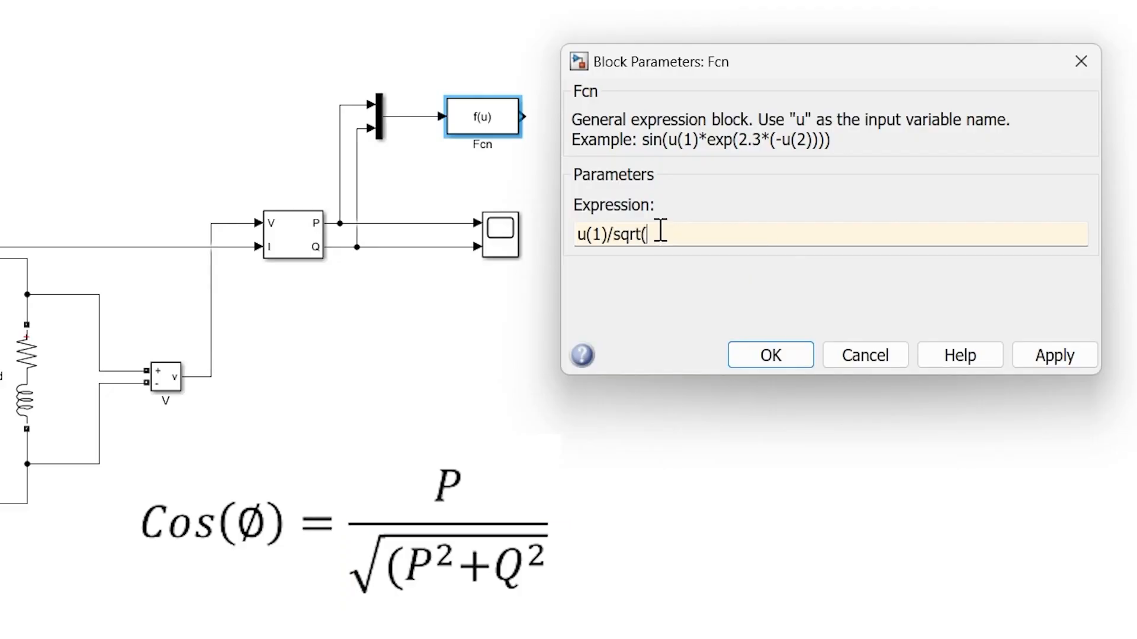
type("u(1)^2+u(2)")
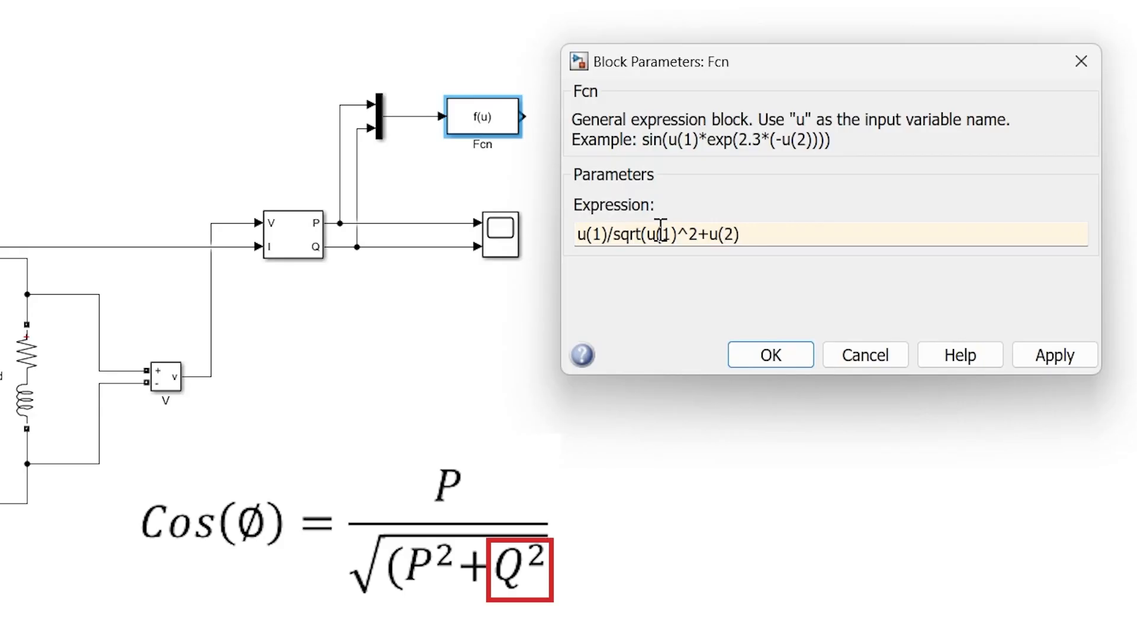
type("^2")
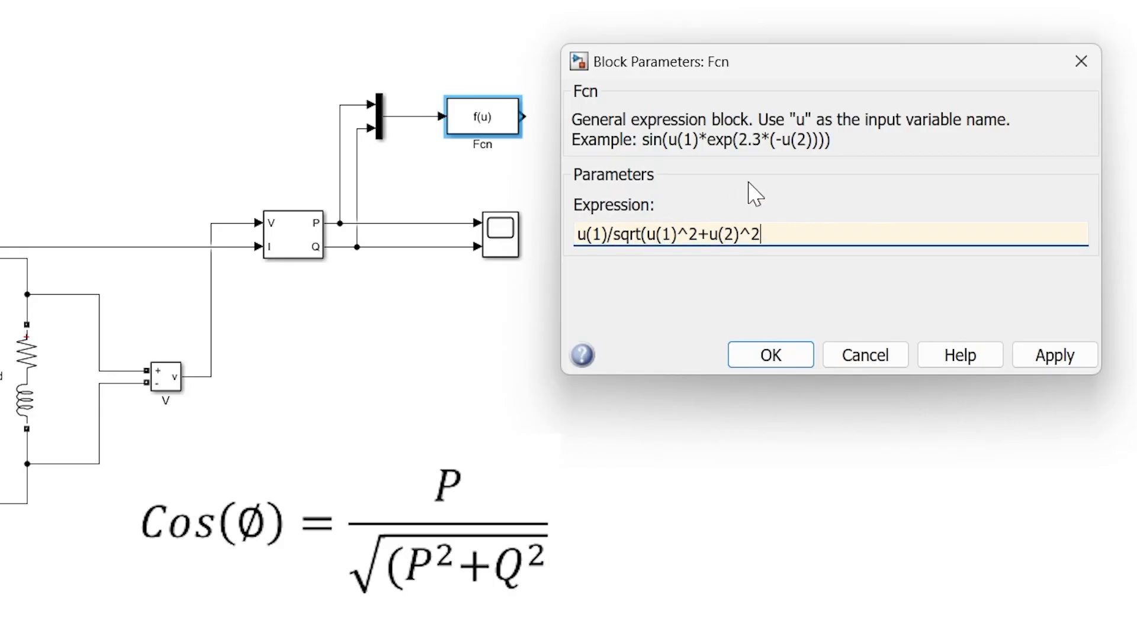
type(")")
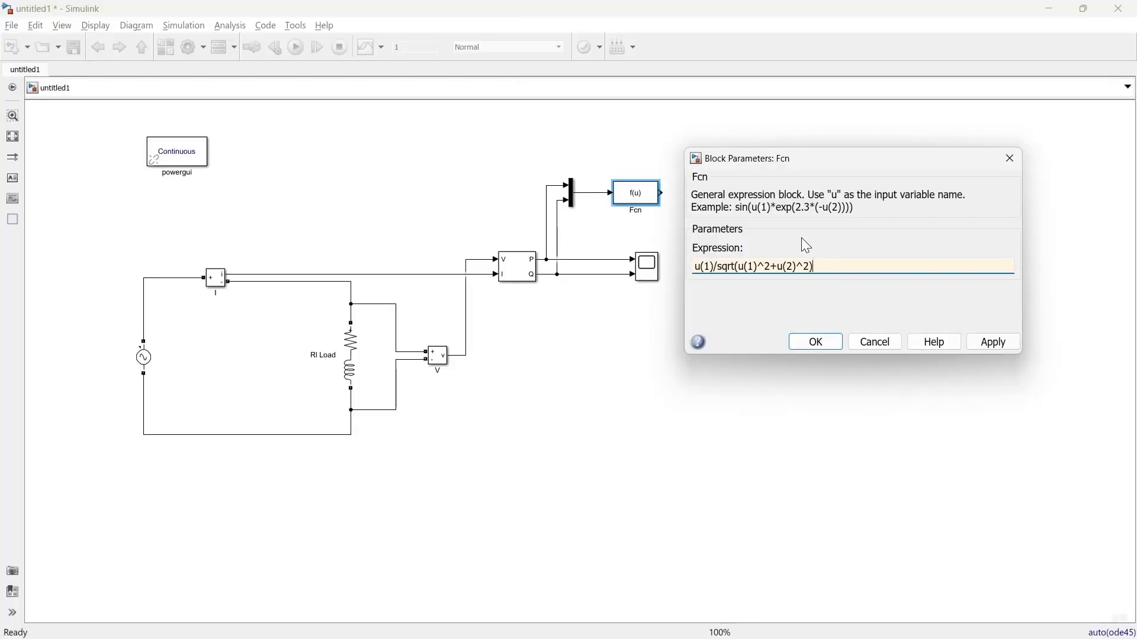
left_click(822, 347)
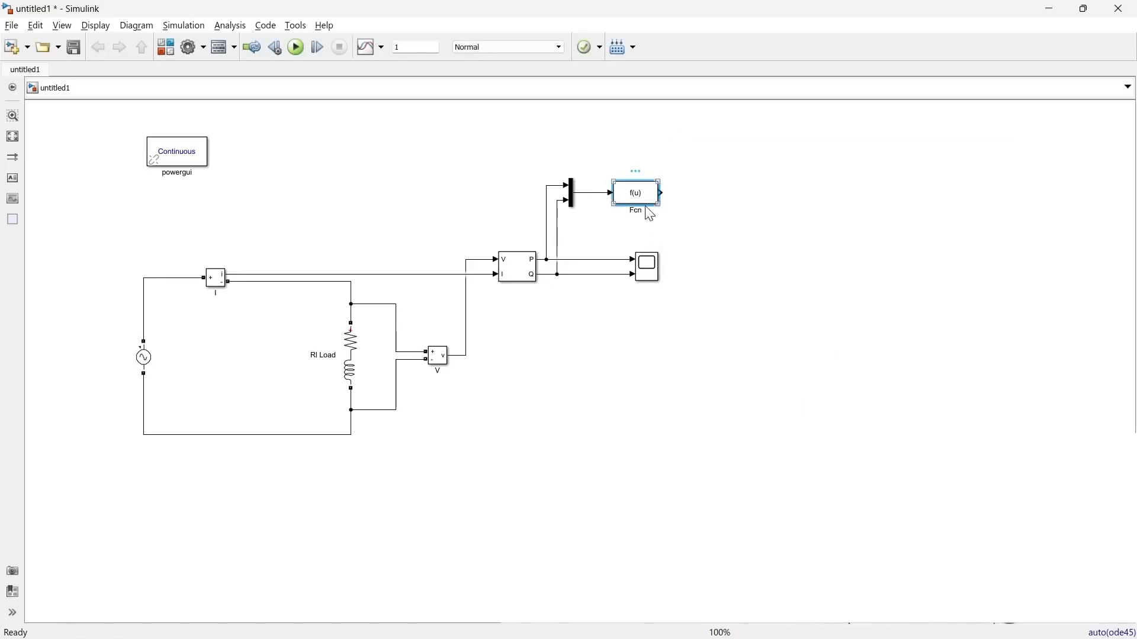
Step: Add a Display block connected to the Fcn output and run the simulation
double_click(766, 205)
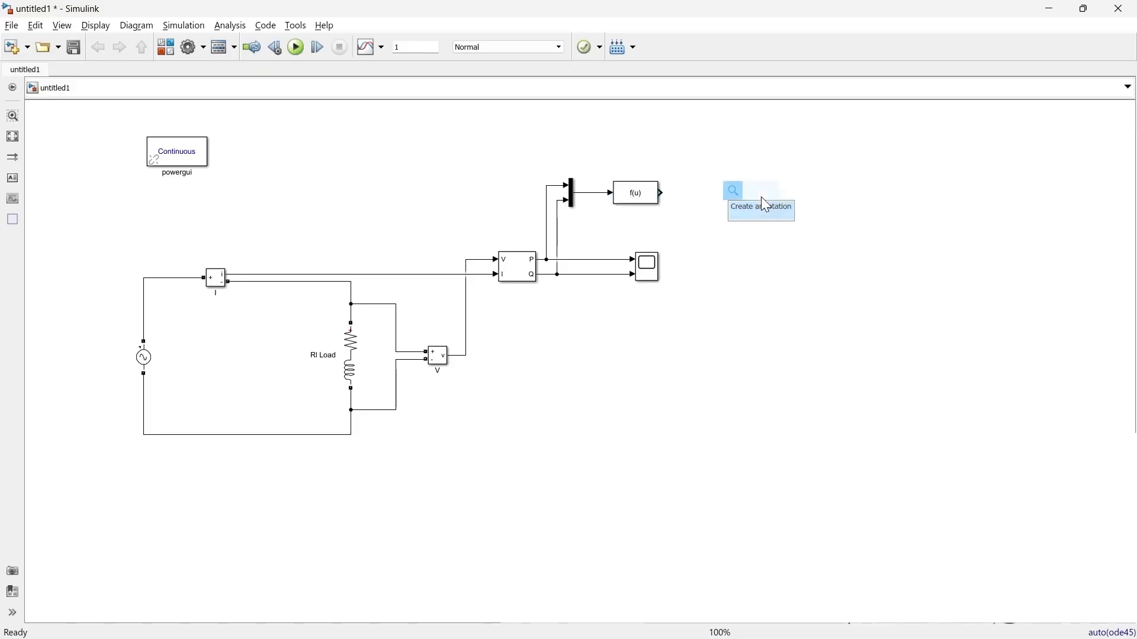
type("disp")
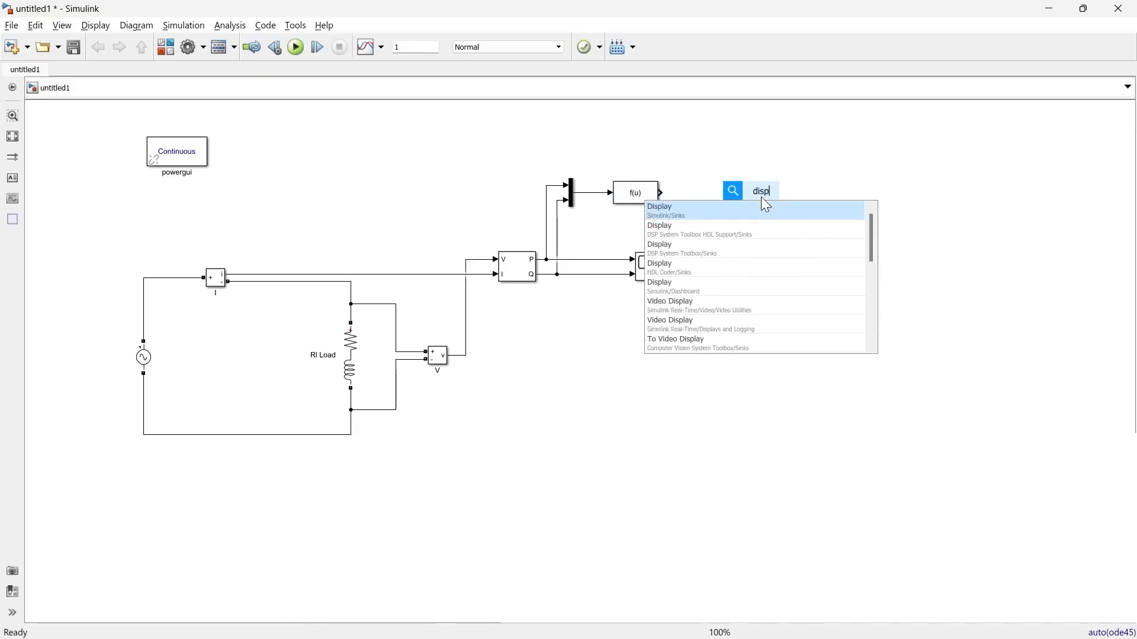
key("Return")
left_click_drag(761, 198, 791, 195)
left_click(722, 194)
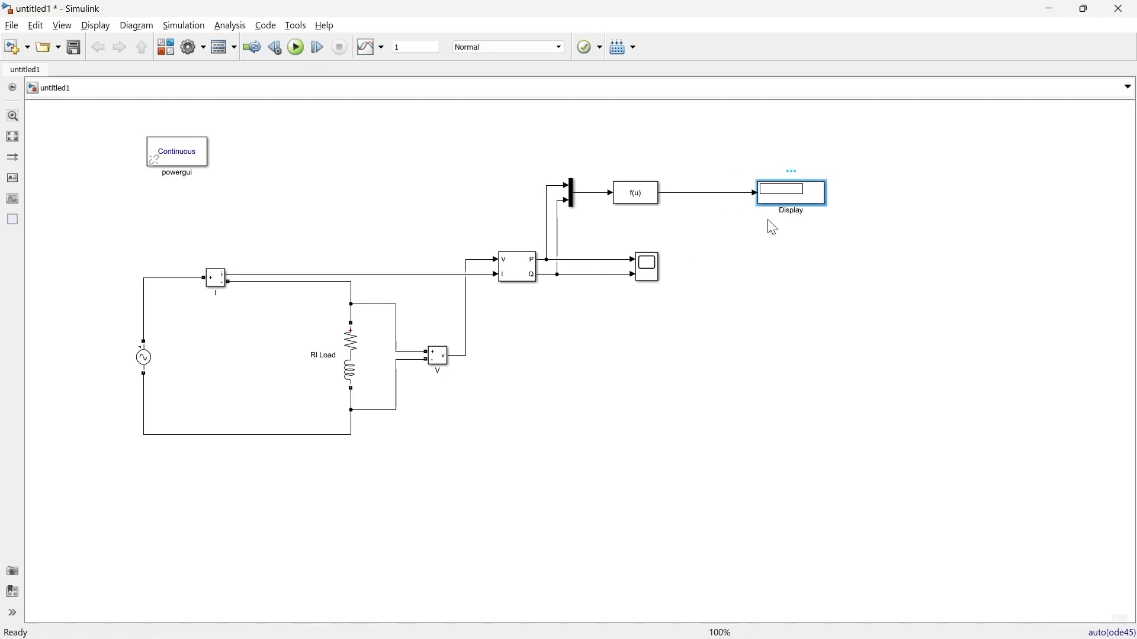
left_click(637, 194)
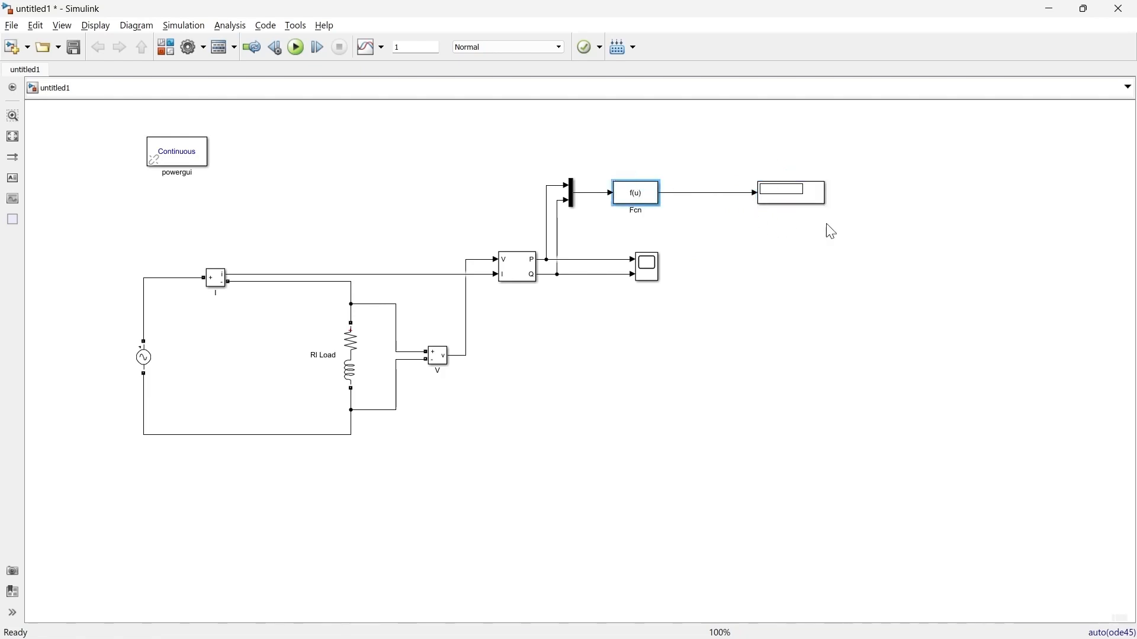
left_click(793, 204)
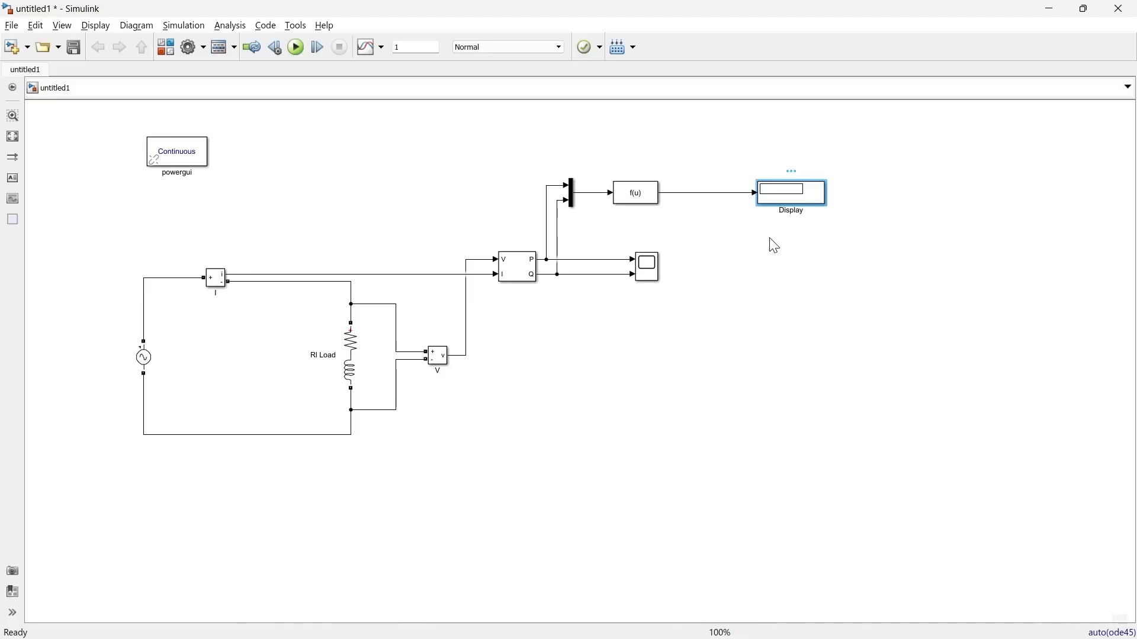
left_click(293, 48)
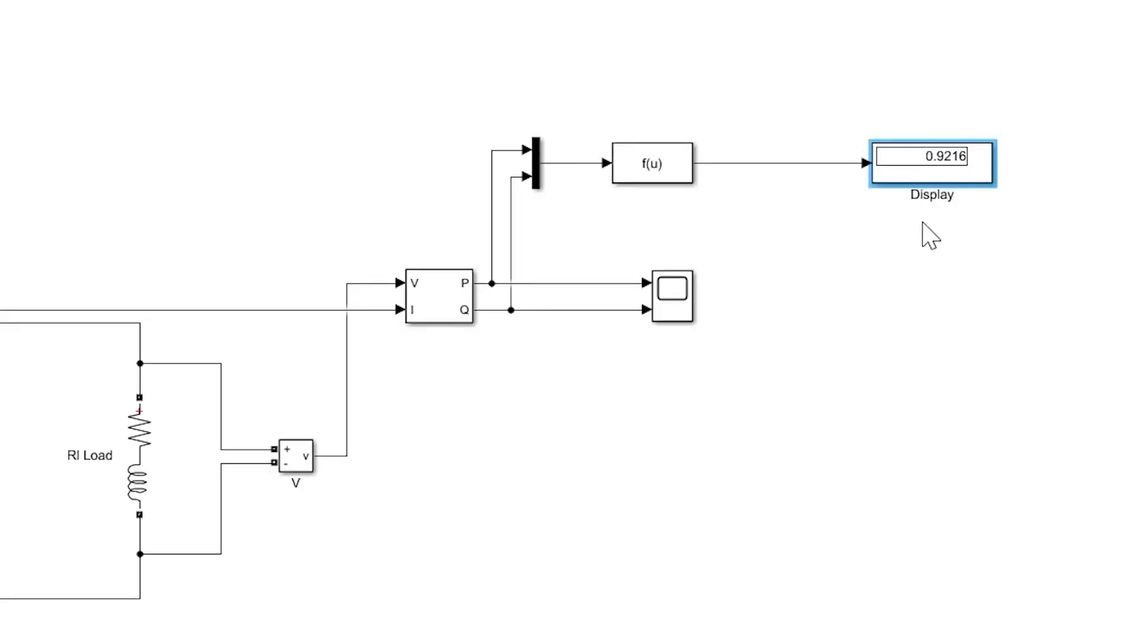
Step: Set the RI Load's inductive reactive power QL to 30 var and rerun the simulation
double_click(139, 455)
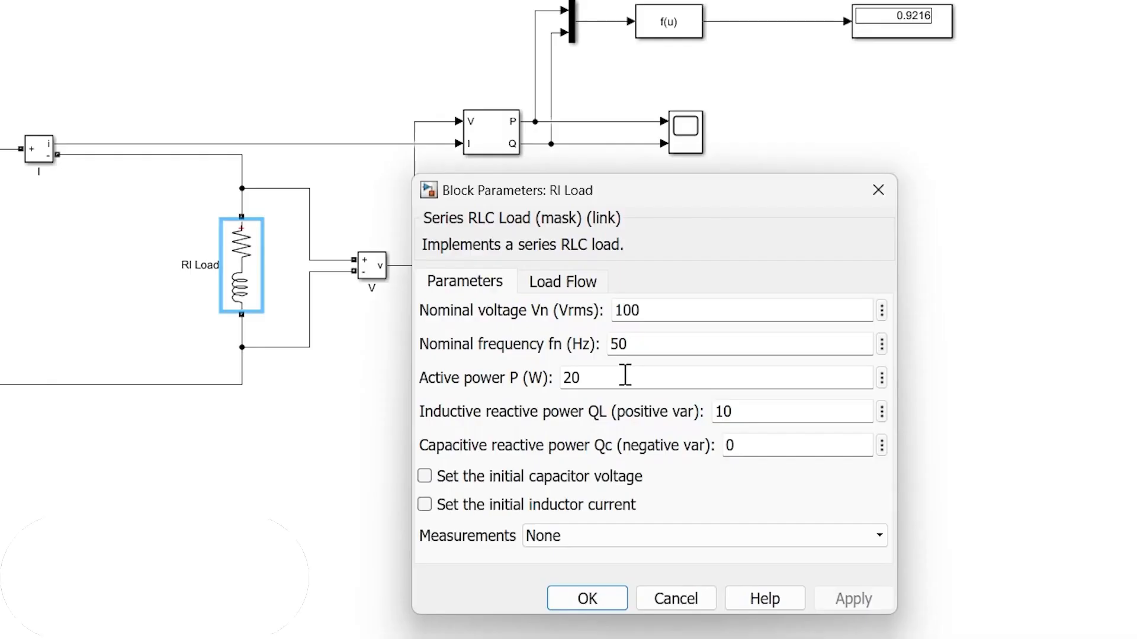
double_click(762, 406)
type("30")
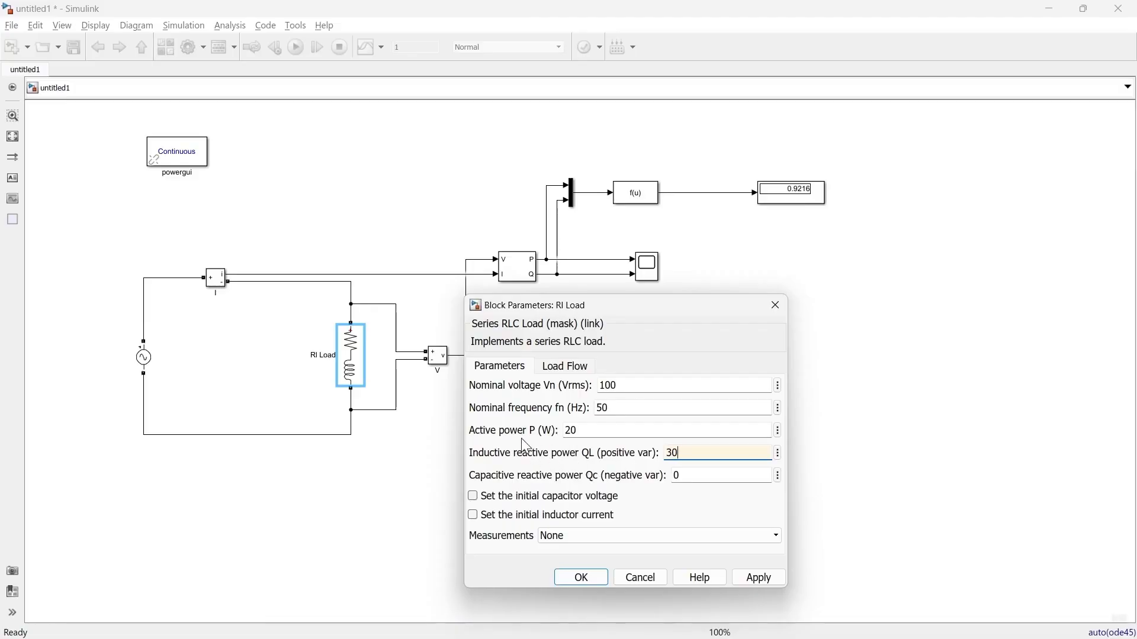
left_click(582, 577)
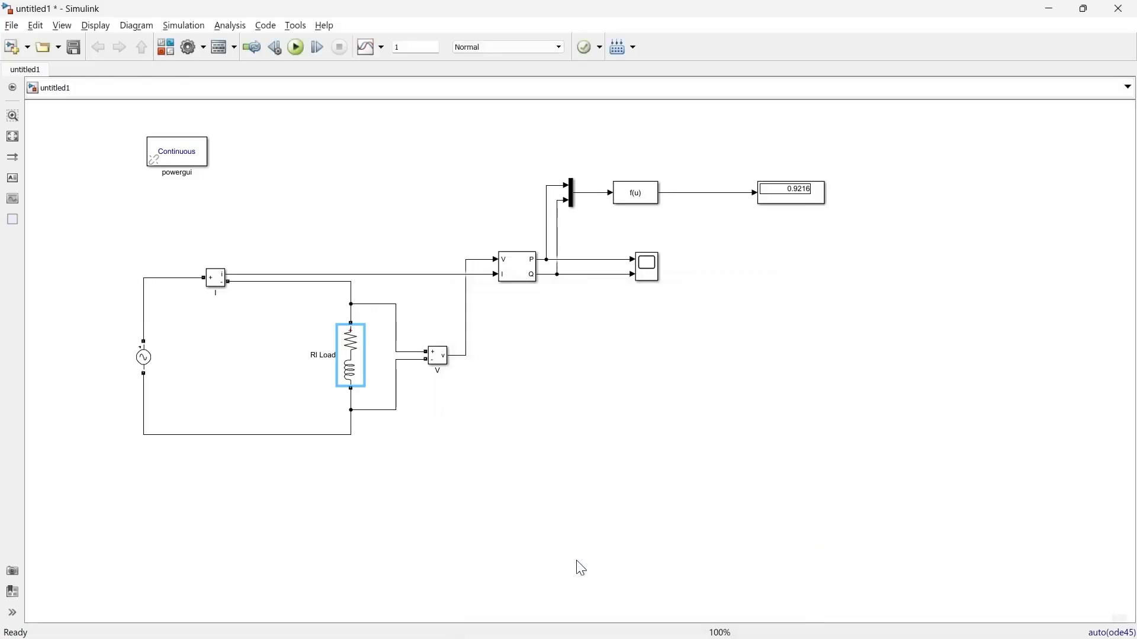
left_click(296, 48)
Step: Branch the Fcn output through an Acos block into a second Display block and run the simulation
double_click(704, 232)
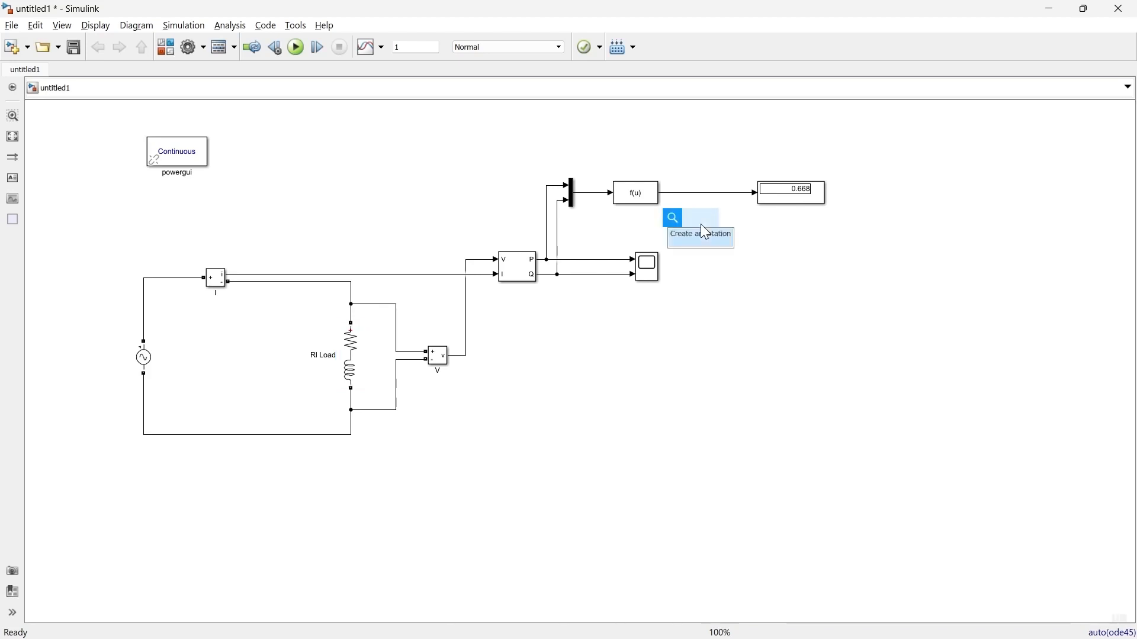
type("acos")
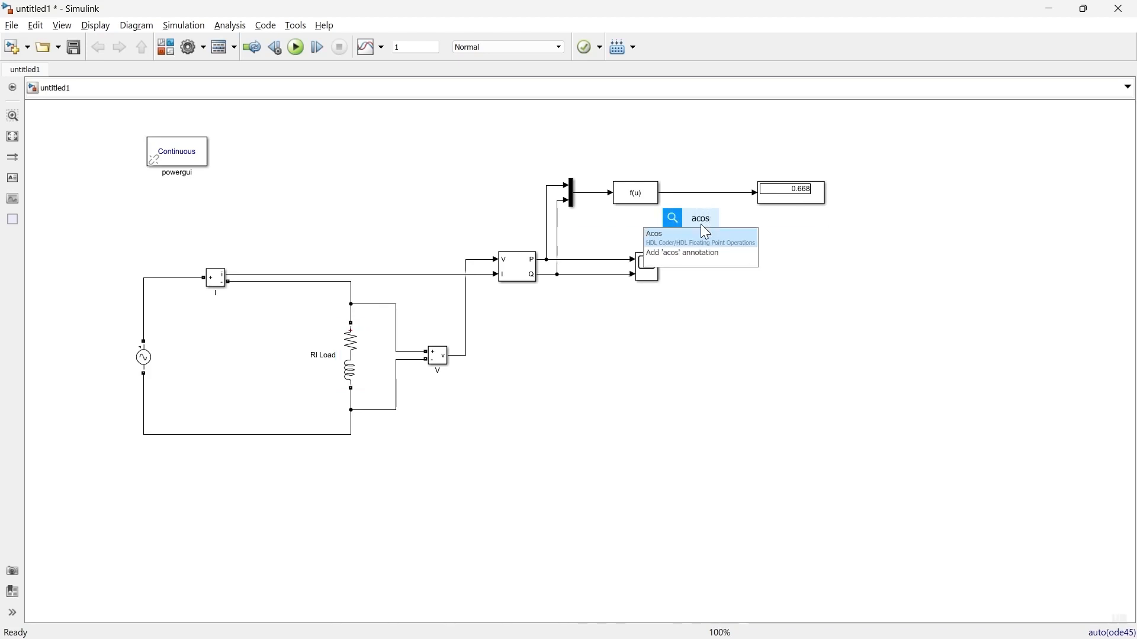
key("Return")
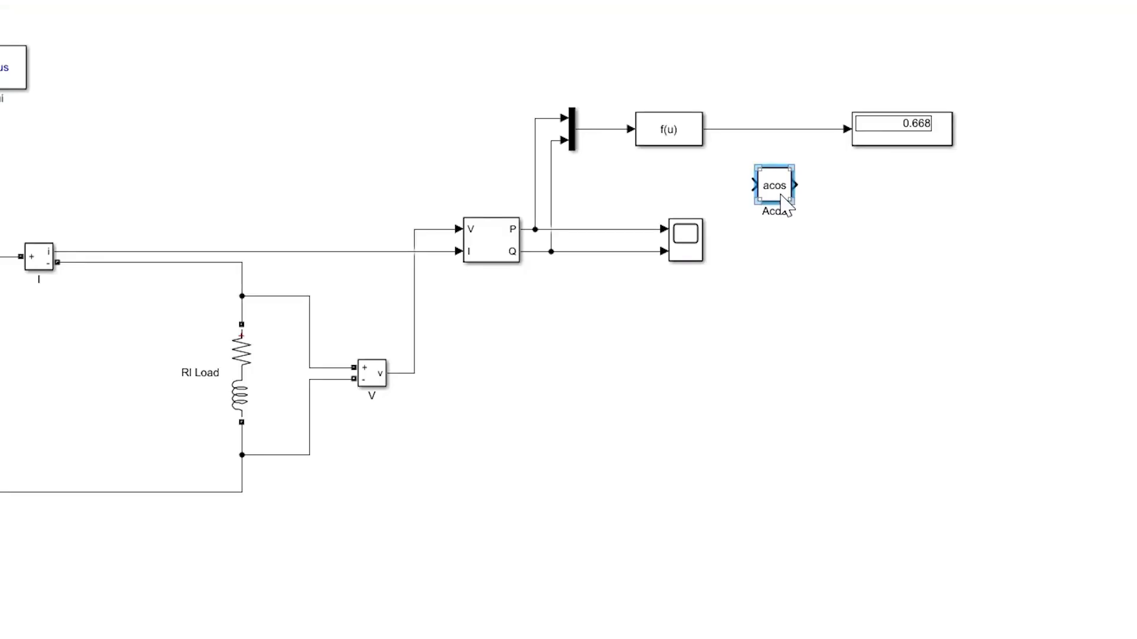
left_click_drag(726, 129, 792, 235)
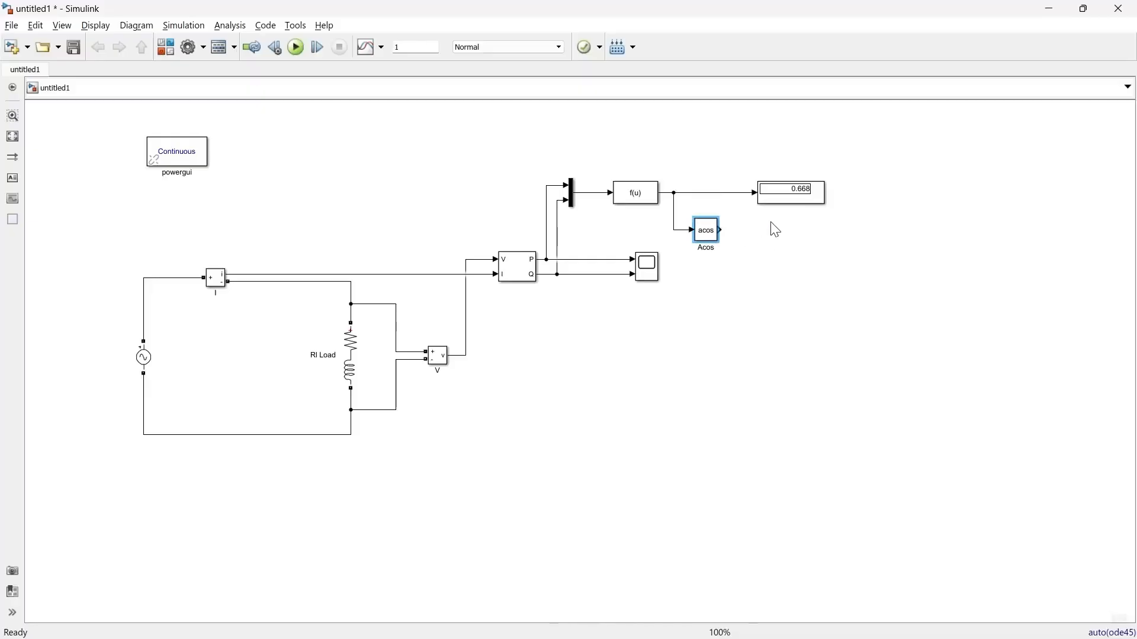
left_click(745, 229)
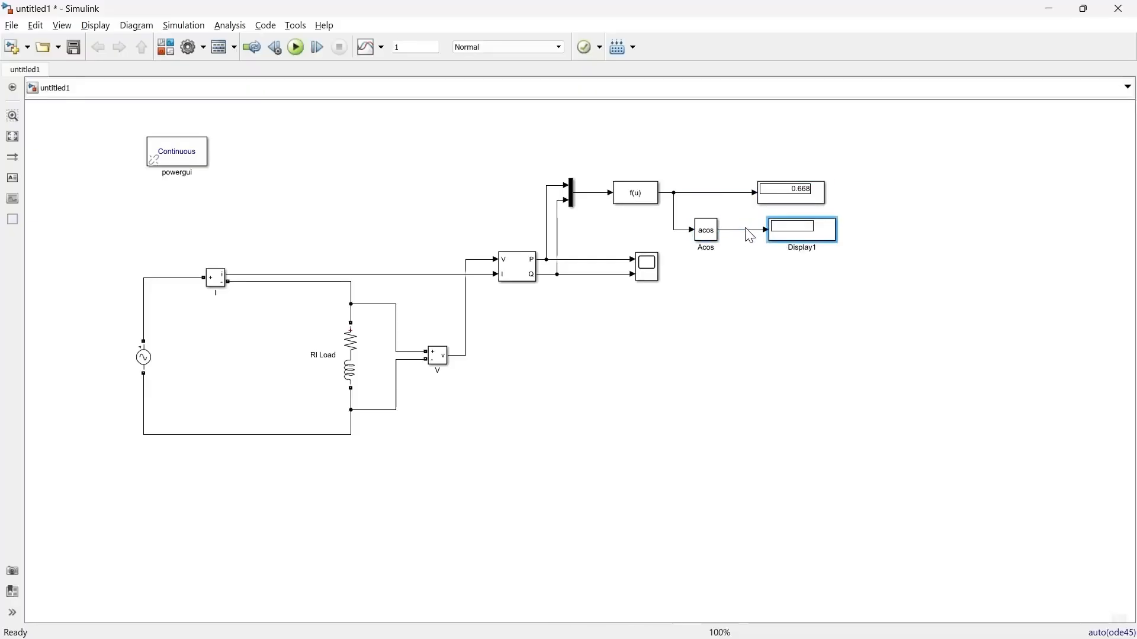
left_click(296, 47)
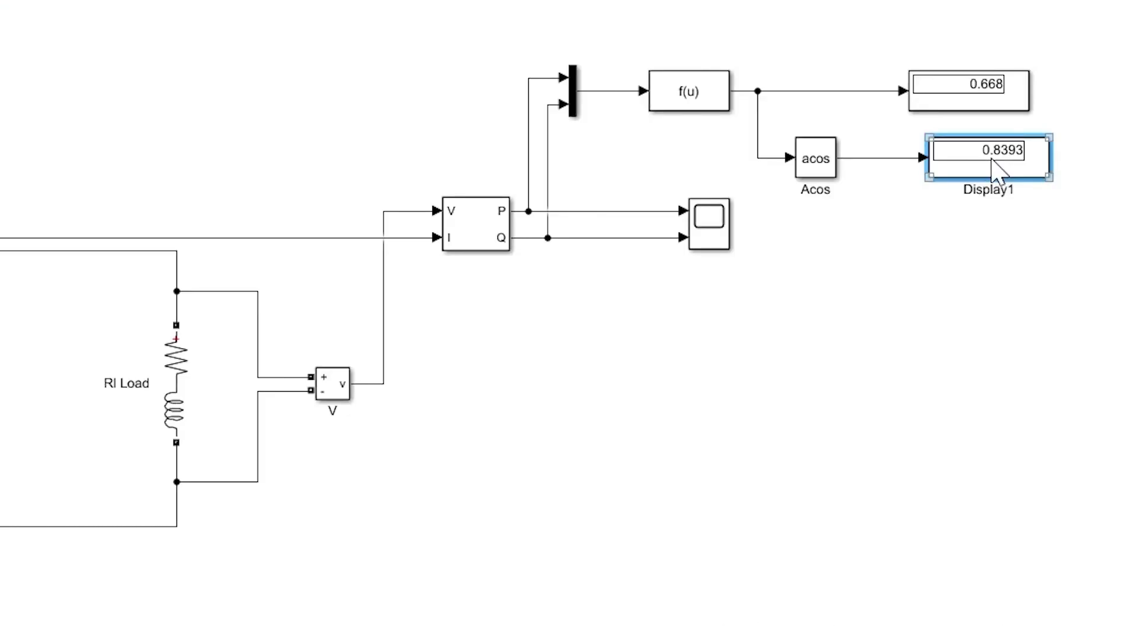
Step: Make room before the second display and insert a Gain block between it and the Acos block
left_click_drag(992, 158, 1067, 159)
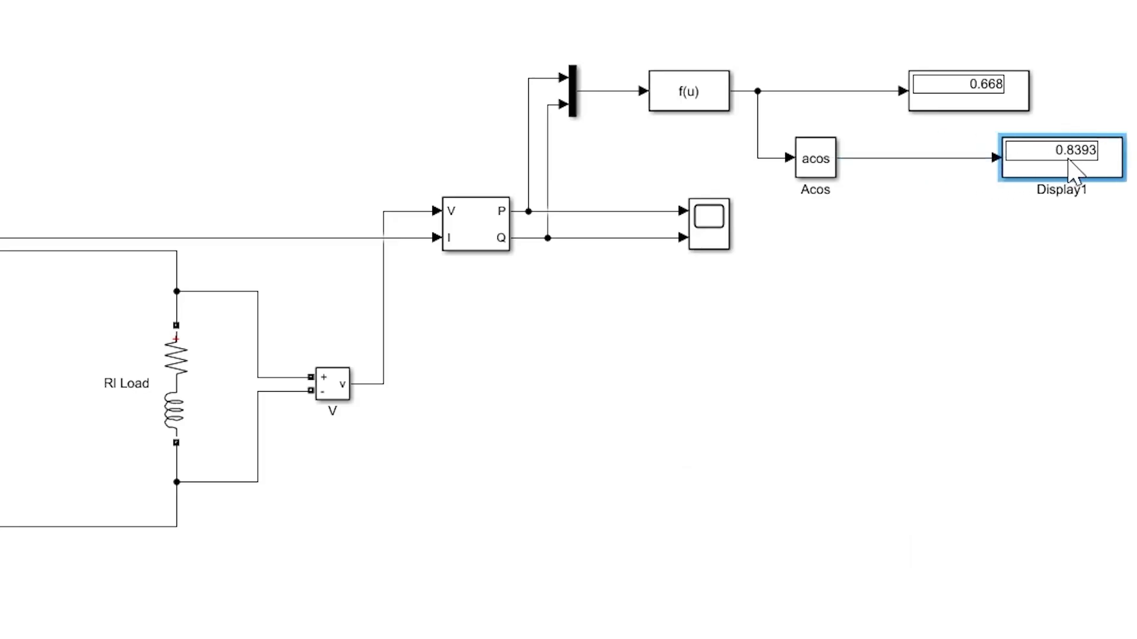
left_click(944, 158)
key("Delete")
double_click(911, 222)
type("gain")
key("Return")
left_click_drag(912, 188, 921, 169)
left_click(906, 264)
left_click(913, 165)
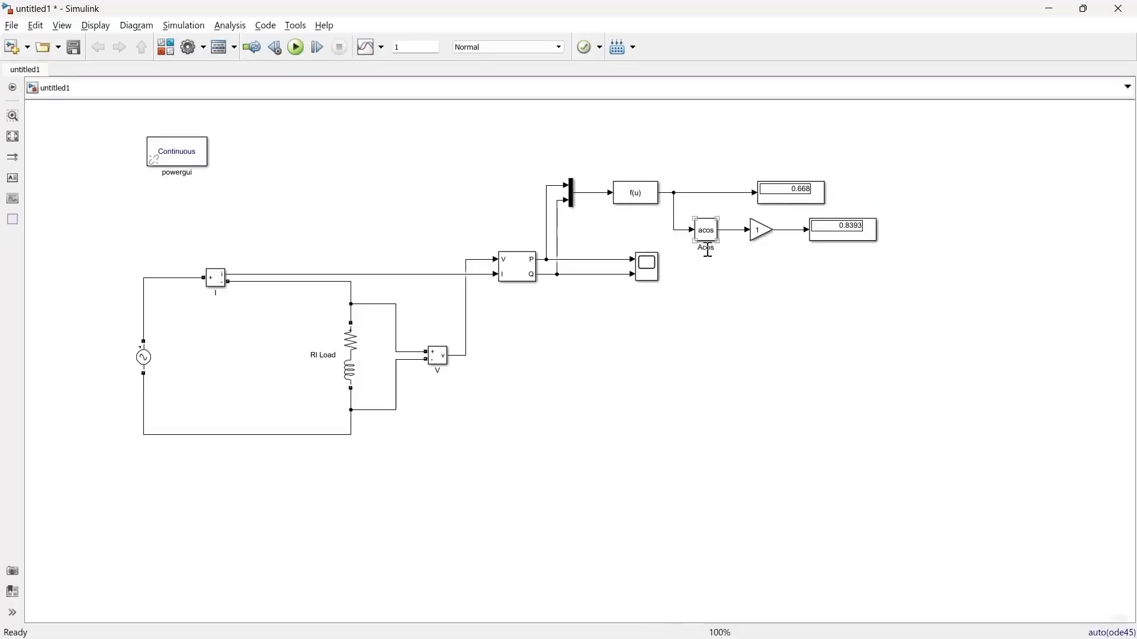
Step: Set the Gain block's gain to 360/2*pi and run the simulation
double_click(760, 236)
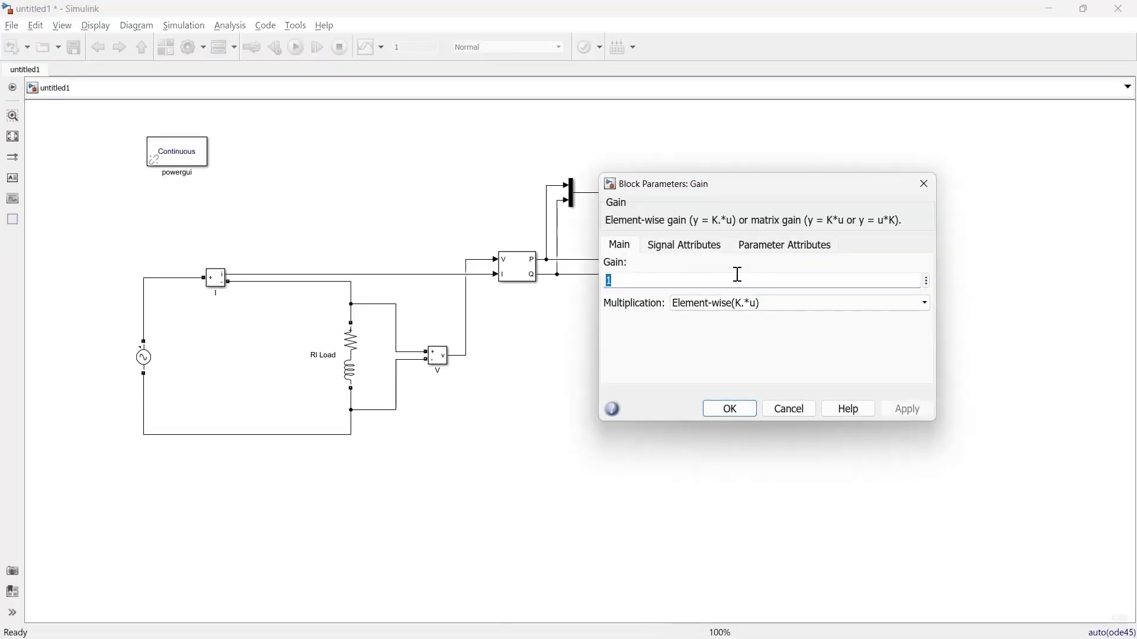
type("36")
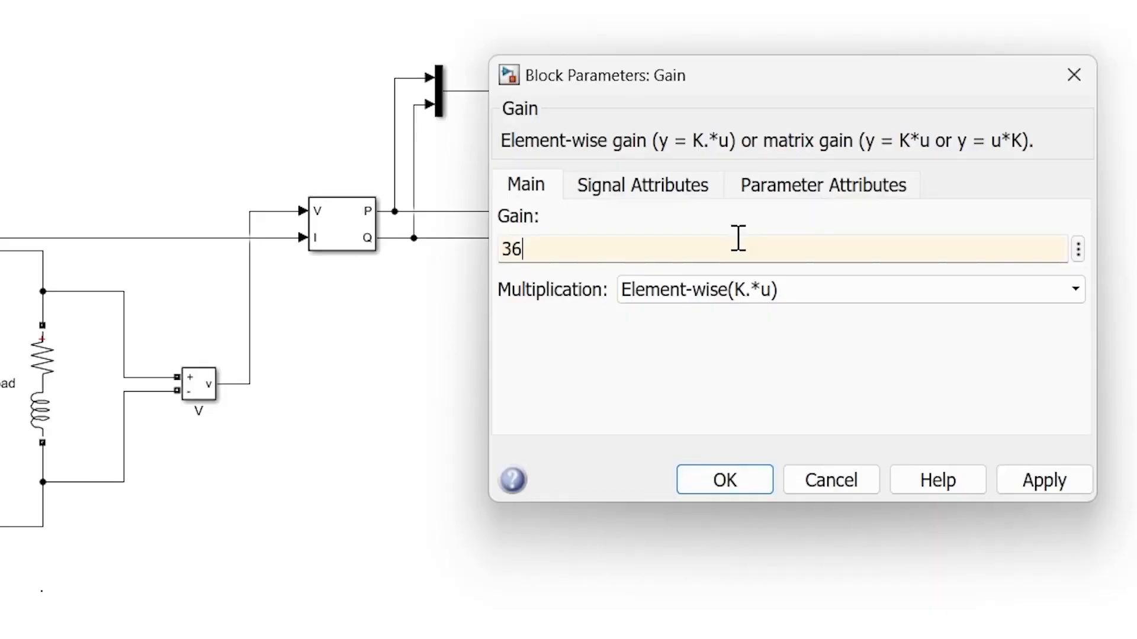
type("0/2")
type("*pi")
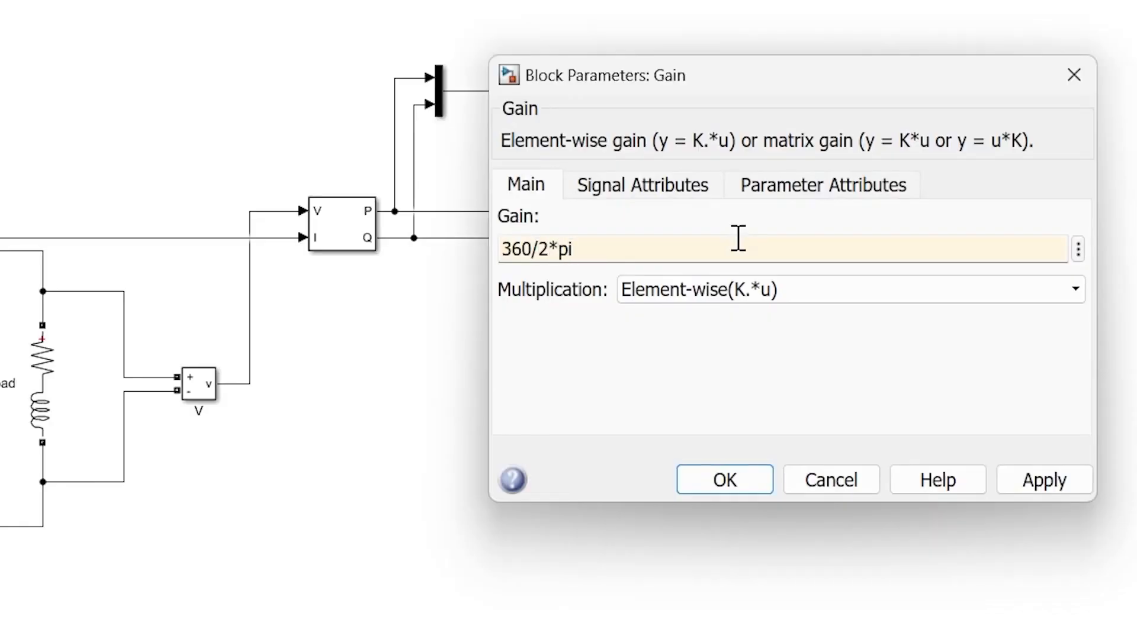
left_click(752, 484)
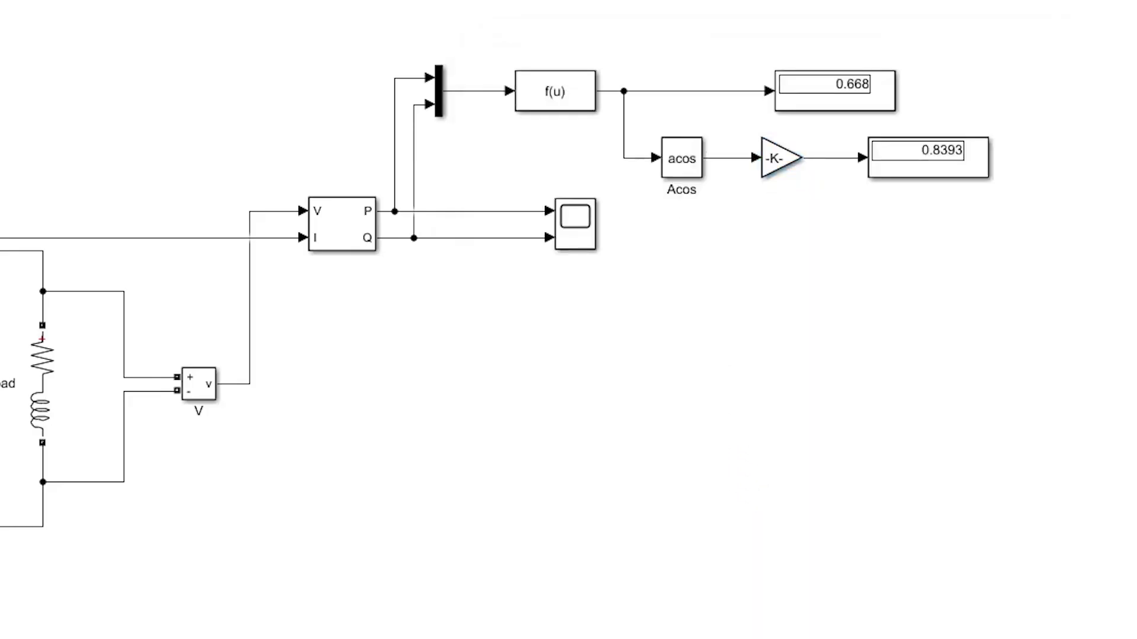
left_click(296, 47)
Step: Add parentheses to the Gain block's expression so it reads 360/(2*pi), and rerun the simulation
left_click(770, 237)
double_click(754, 230)
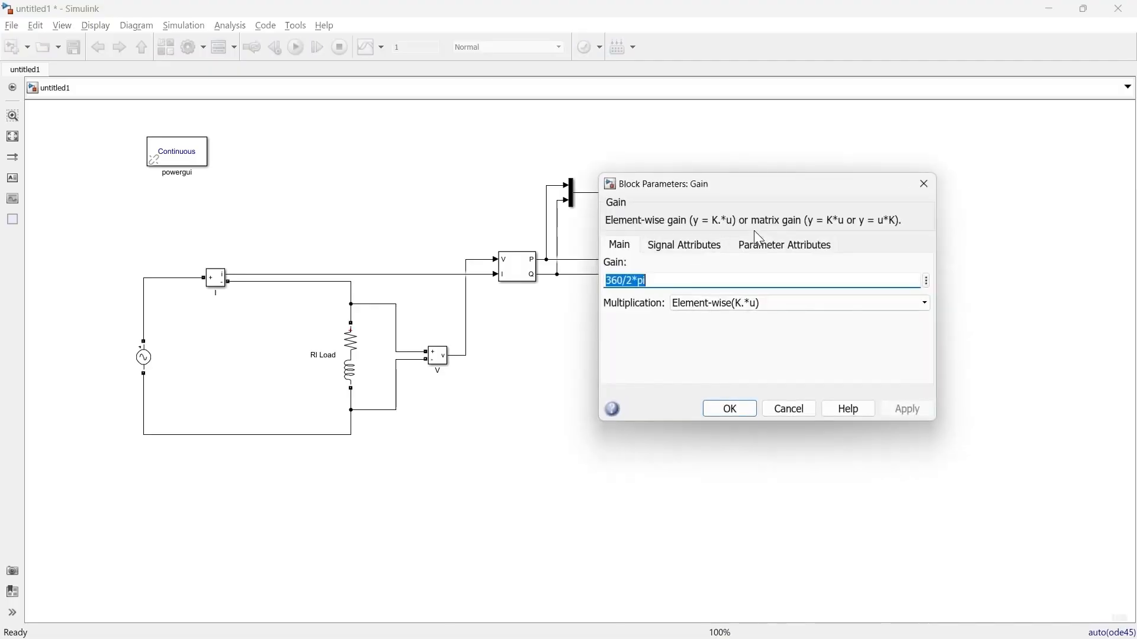
left_click(669, 275)
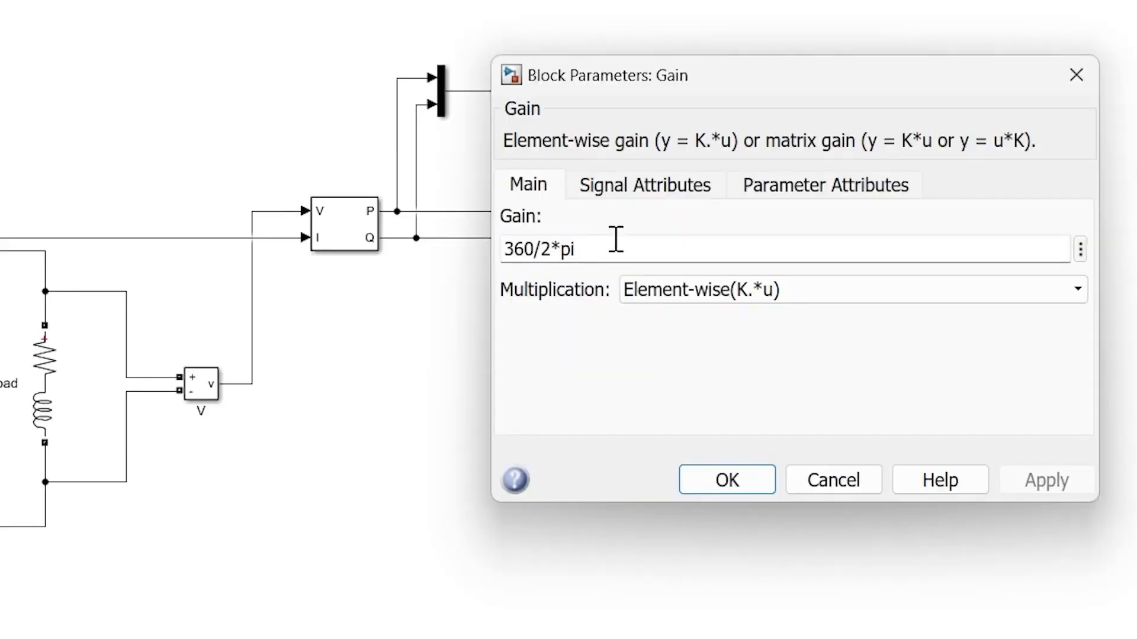
type(")")
type("(")
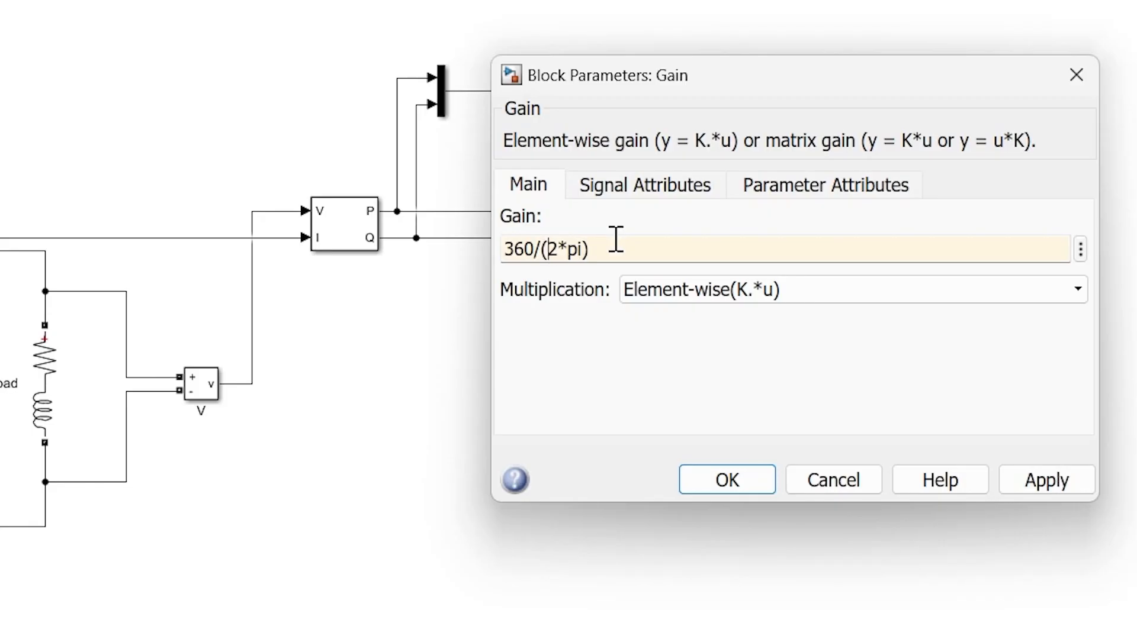
left_click(688, 482)
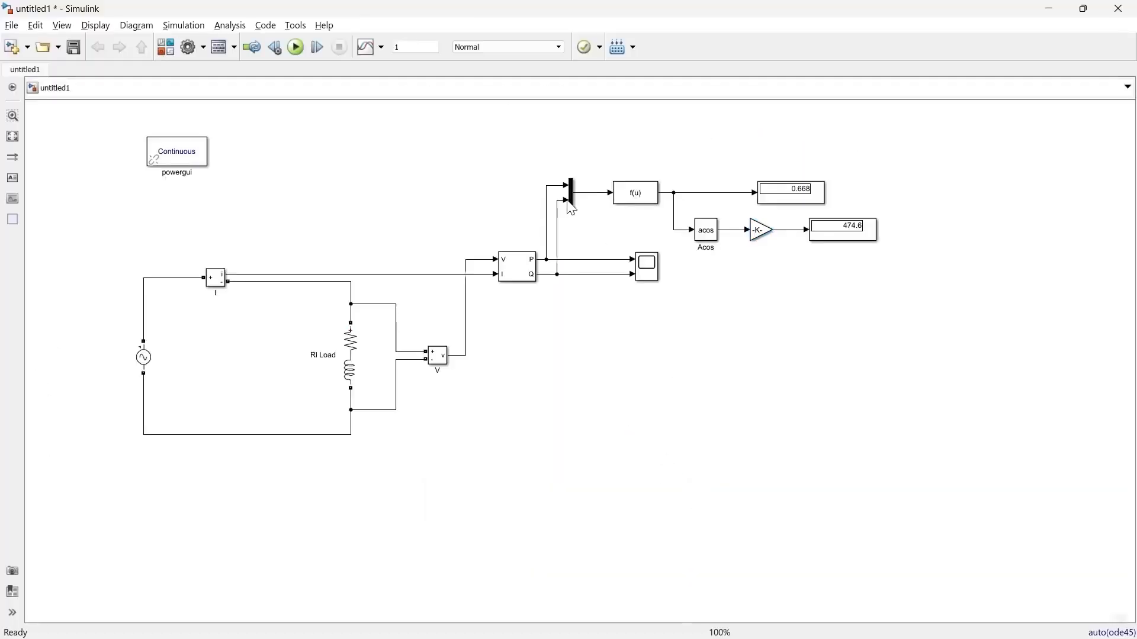
left_click(296, 47)
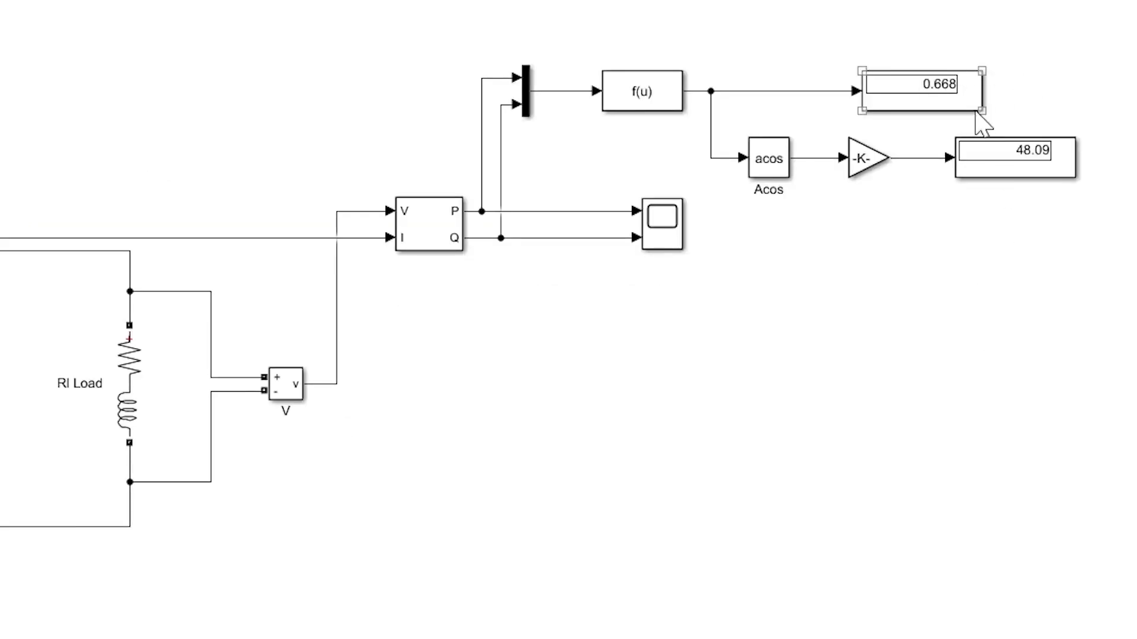
Step: Set the RI Load's inductive reactive power QL to 0 var
double_click(140, 403)
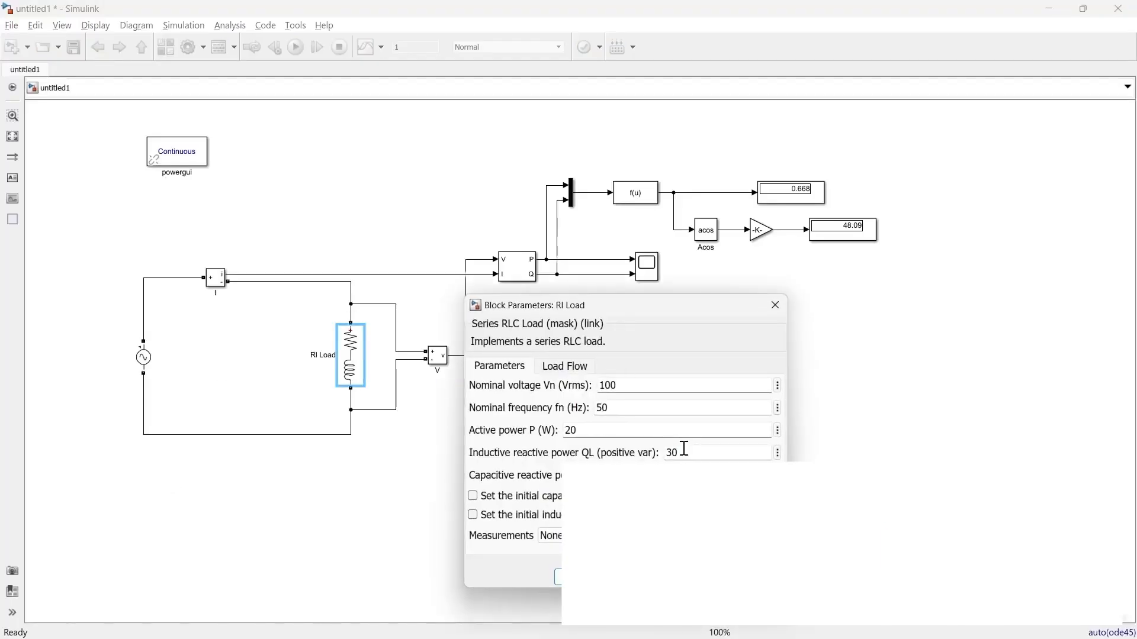
double_click(684, 449)
type("0")
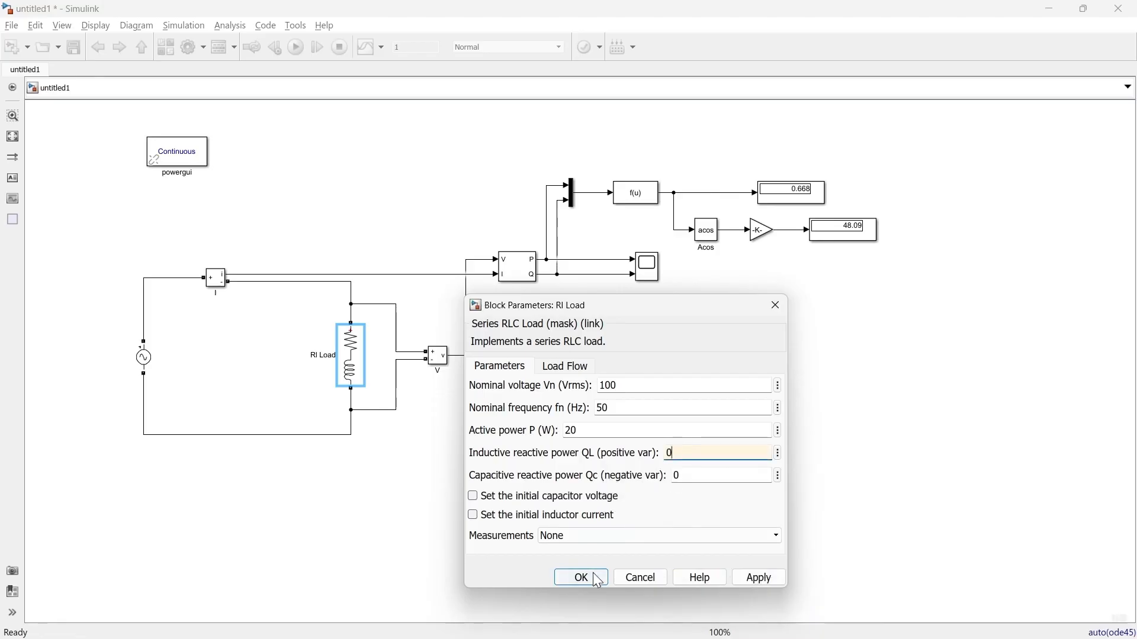
left_click(585, 577)
left_click(657, 391)
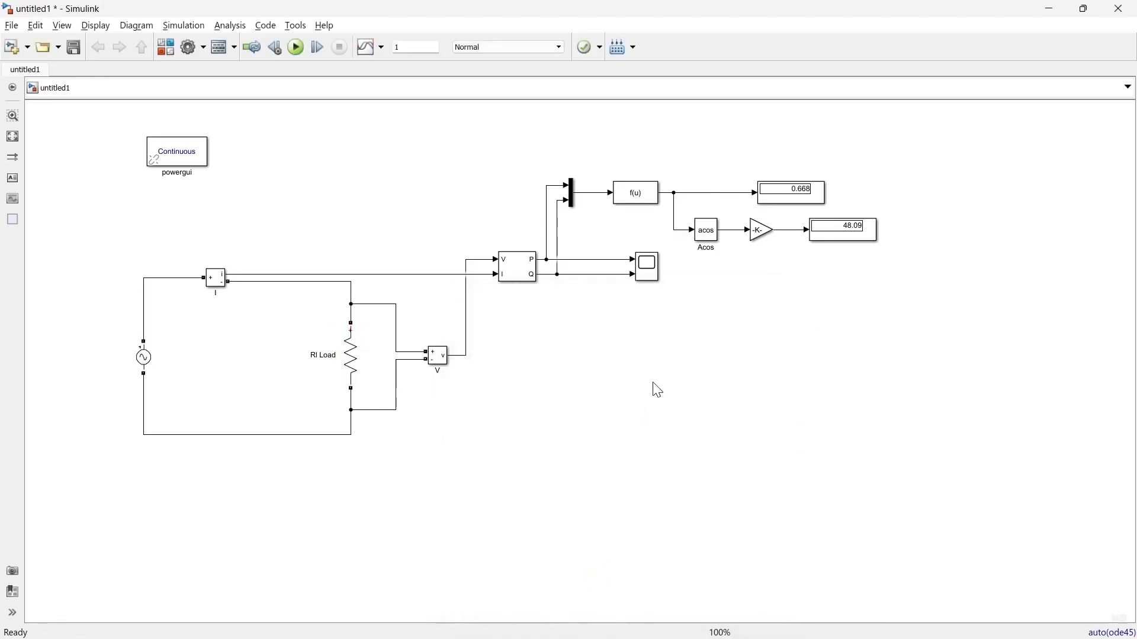